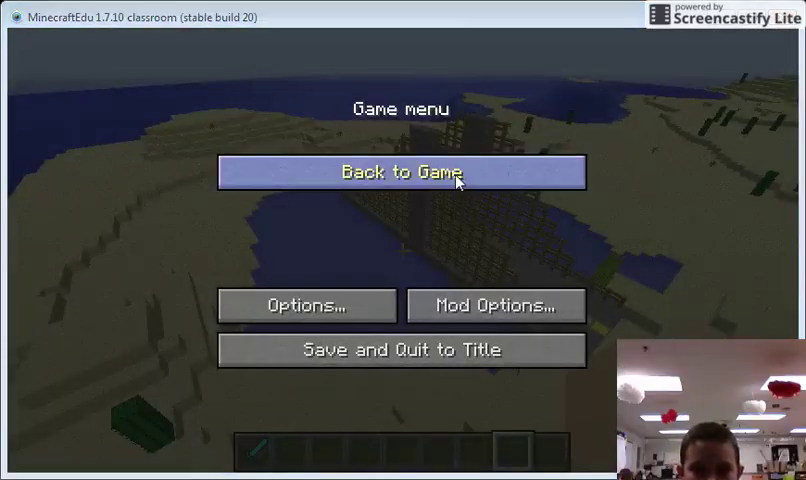
Resume play and fly around the bridge to view a stone tower and fence walls.
click(457, 180)
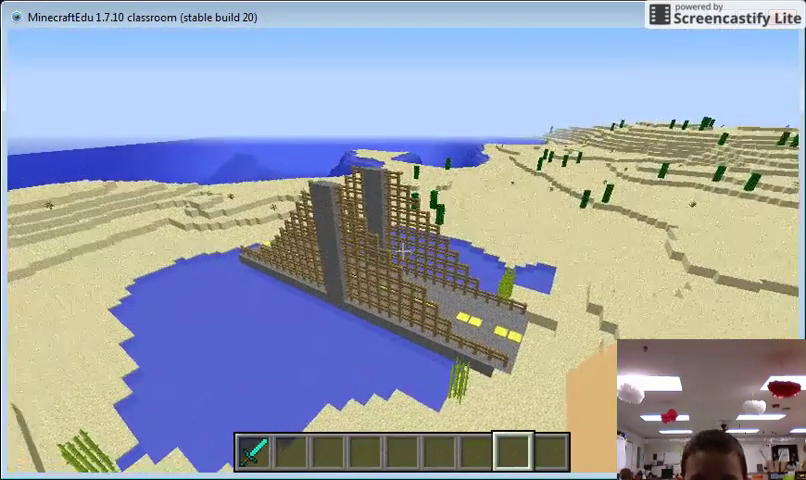
scroll(403, 250, up, 1)
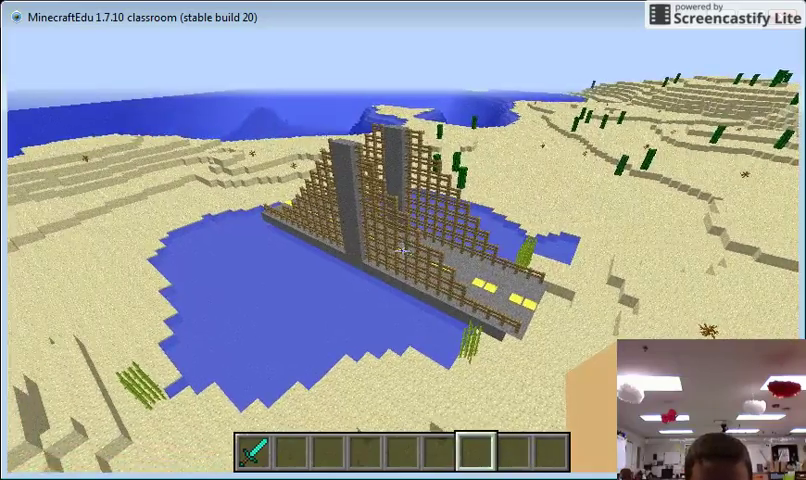
scroll(403, 250, up, 1)
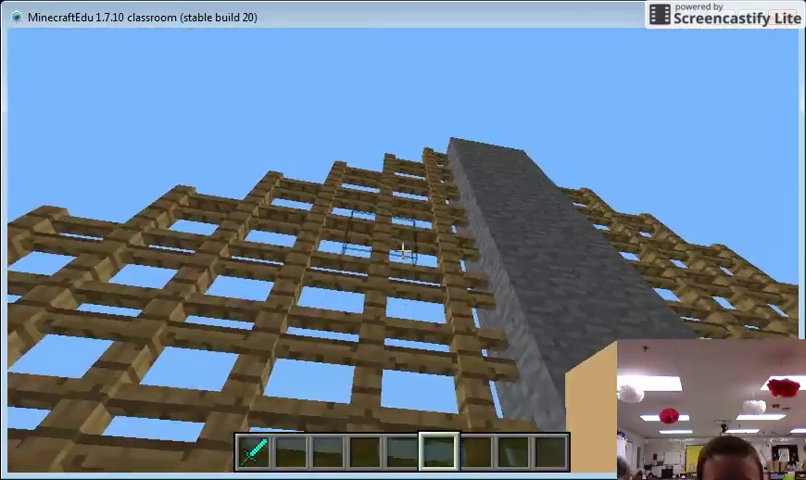
scroll(403, 250, up, 2)
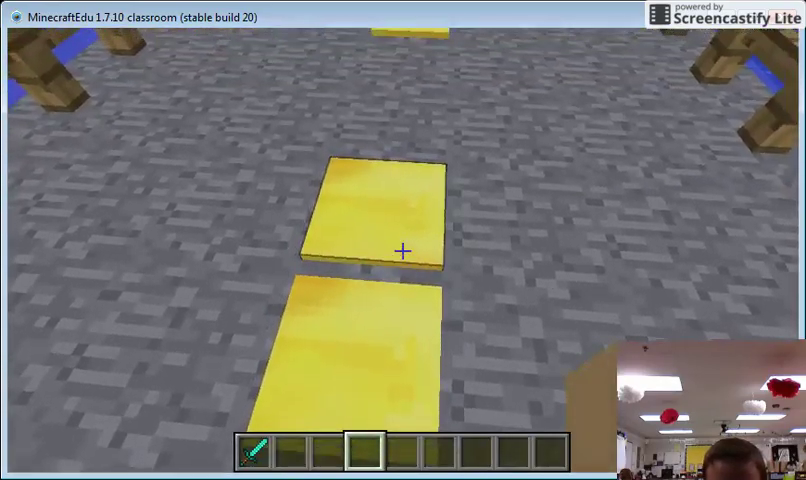
Fill the gap in the deck's gold pressure-plate centre line, then walk along the road.
click(401, 249)
right_click(401, 251)
right_click(401, 251)
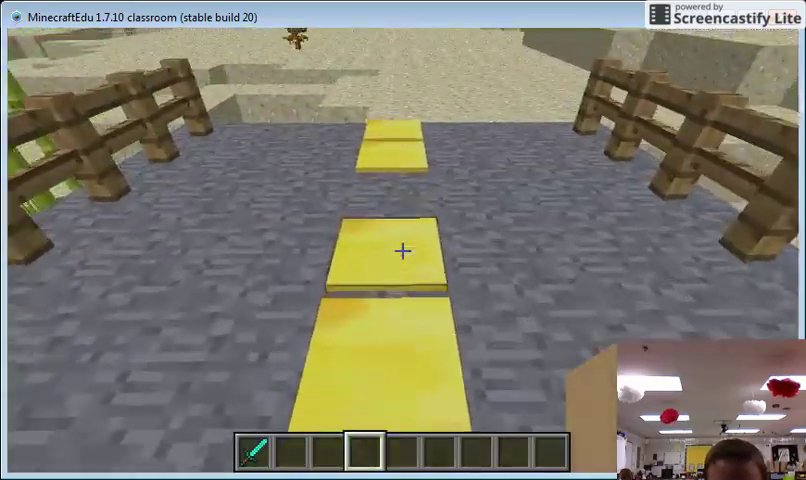
click(401, 251)
right_click(401, 249)
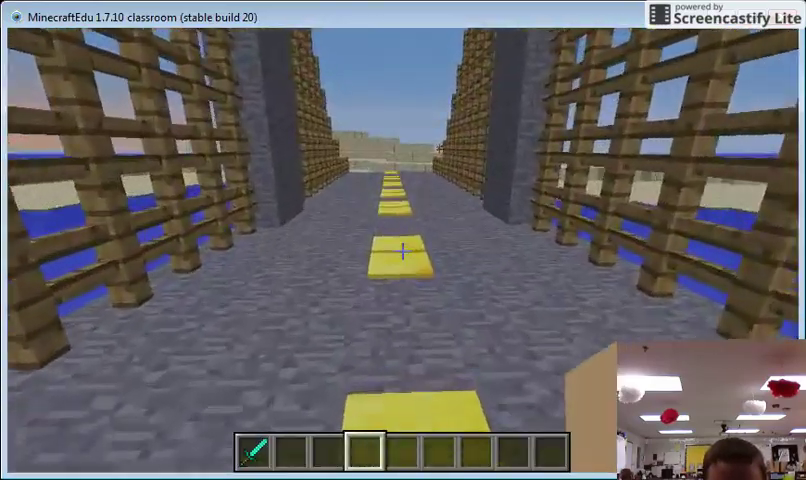
key(w)
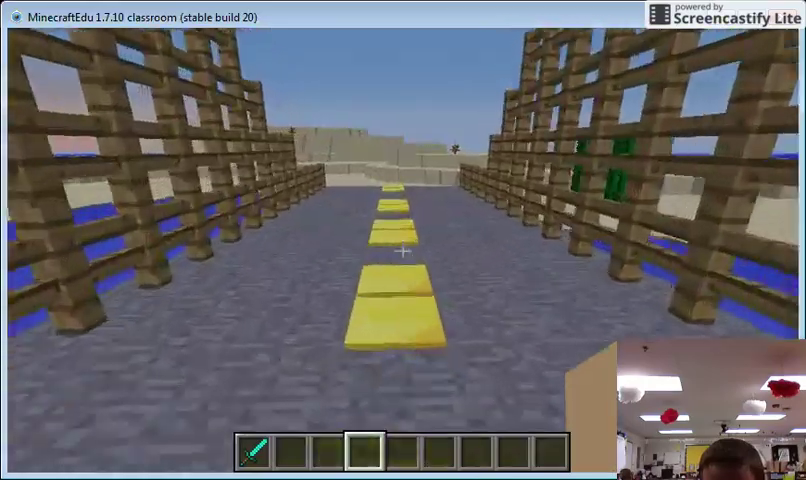
Walk onto the beach, turn back, and climb onto the deck overlooking the pond.
key(w)
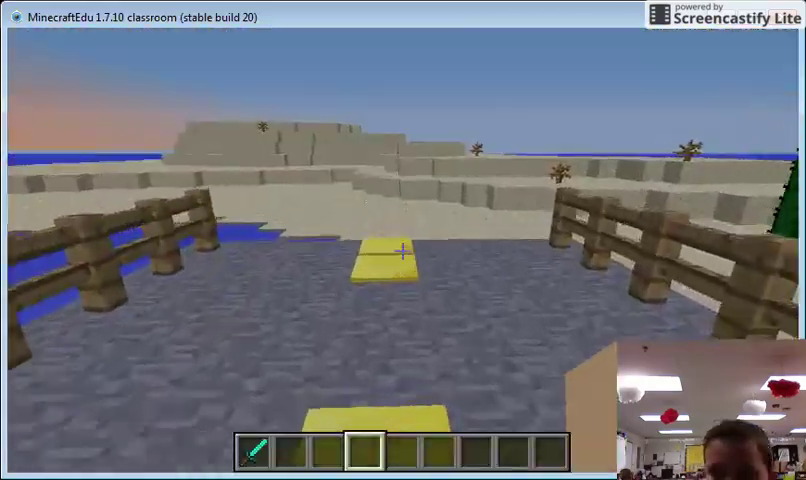
key(w)
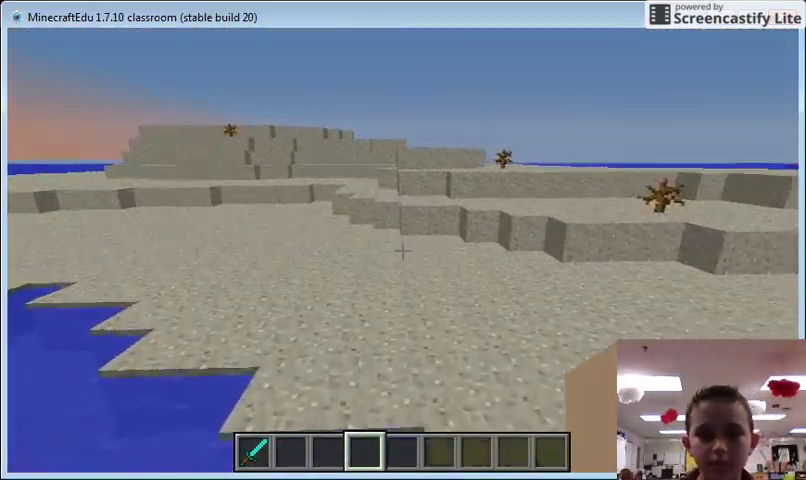
key(w)
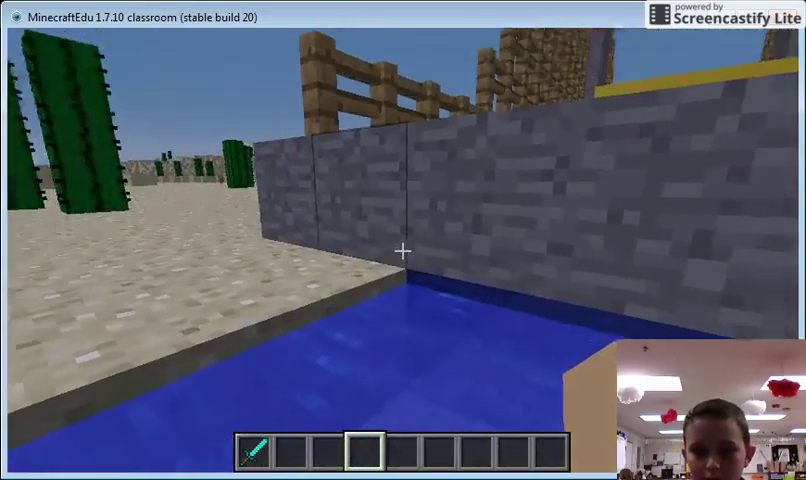
key(w)
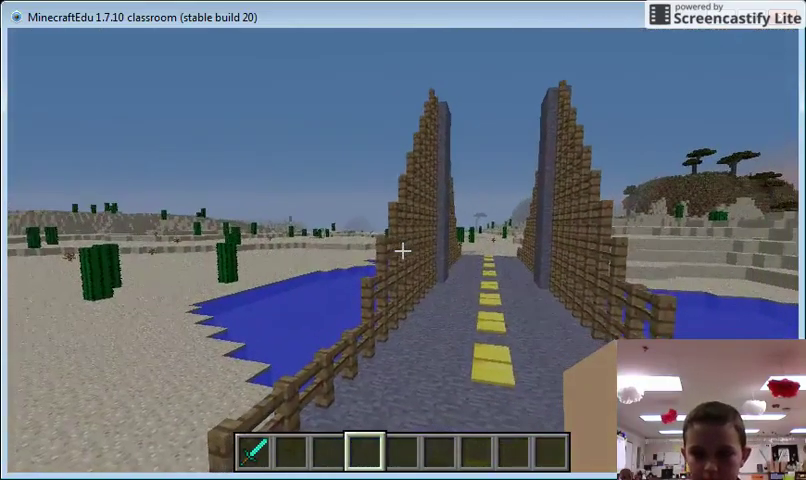
key(w)
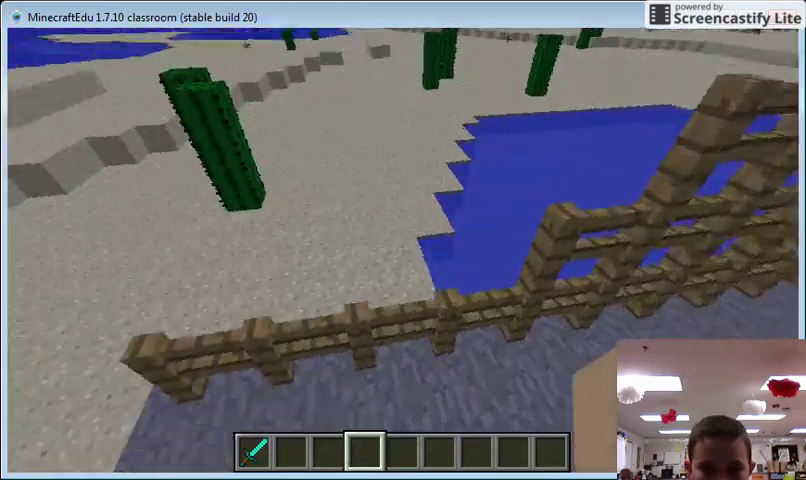